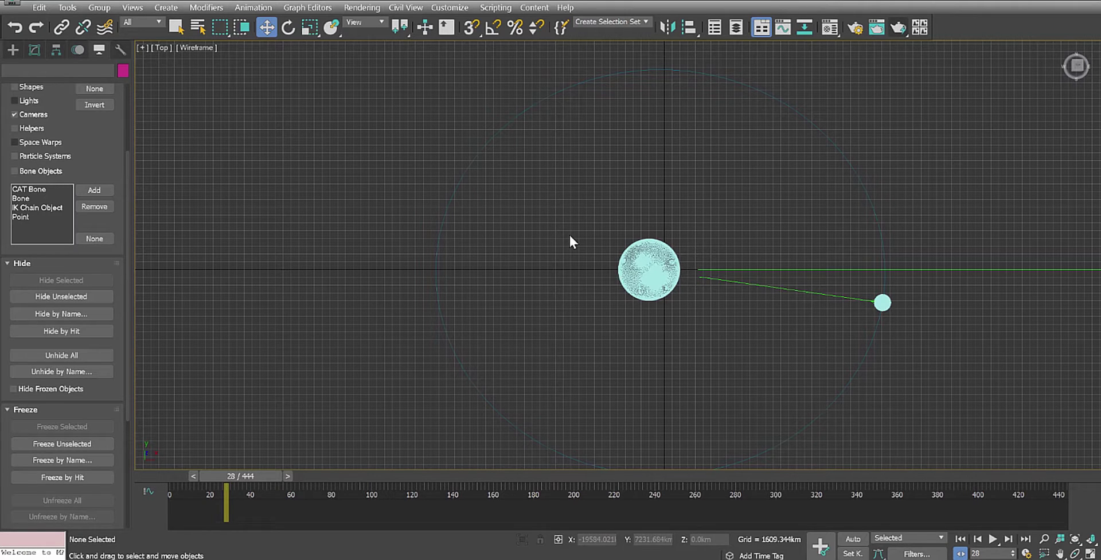
Step: Select the EARTH sphere and examine its radius parameter
left_click(646, 270)
left_click(646, 269)
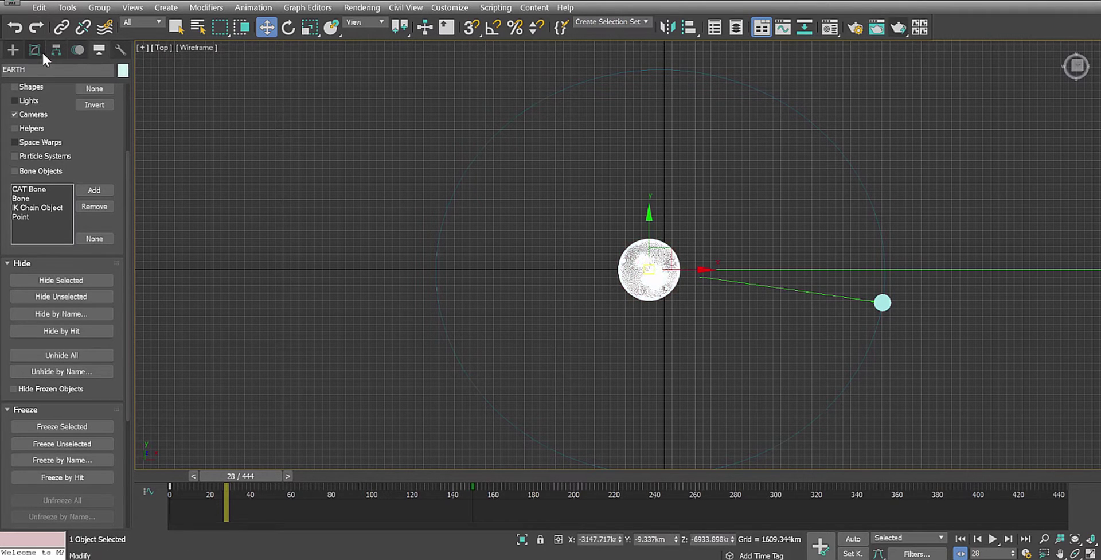
left_click(35, 50)
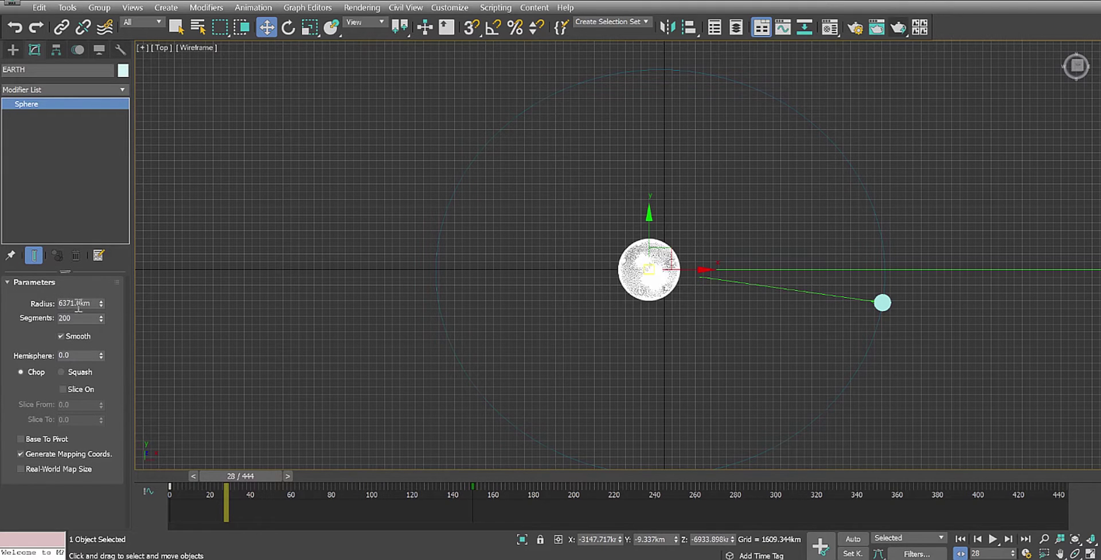
left_click_drag(91, 303, 81, 304)
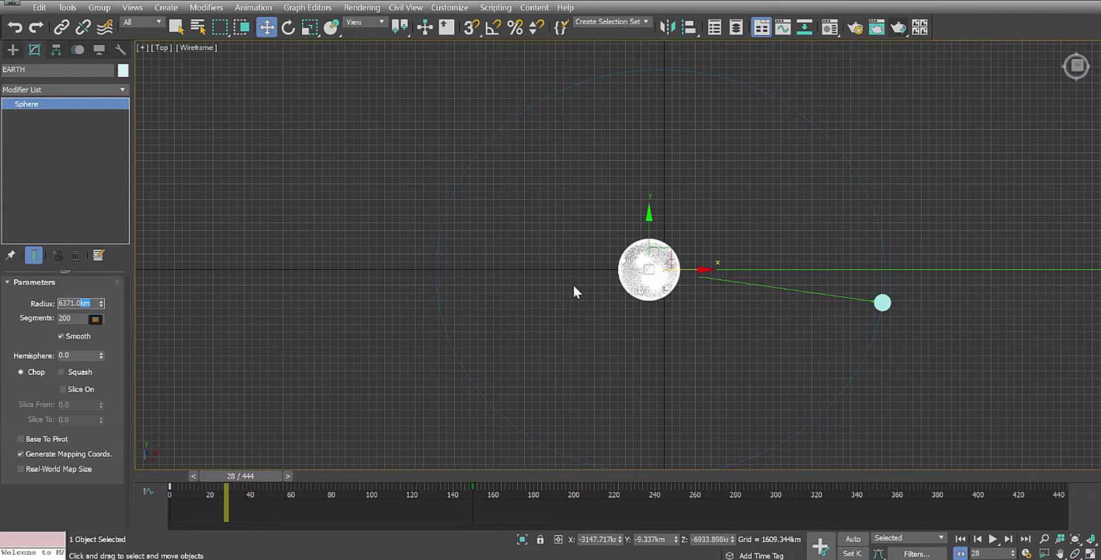
Step: Select the MOON object and examine the radius of its base Sphere
left_click(887, 309)
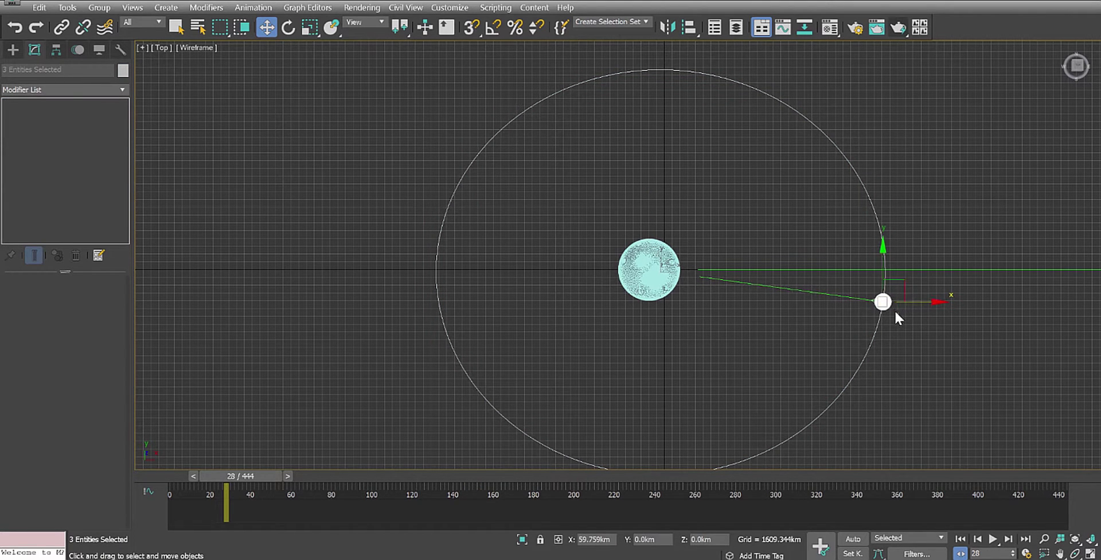
left_click(895, 310)
left_click(886, 301)
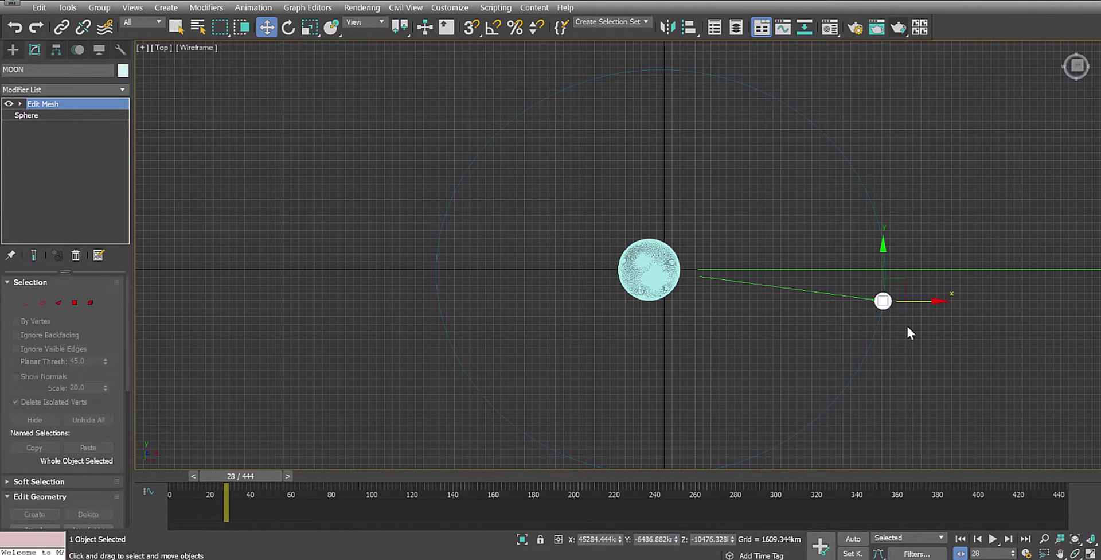
left_click(26, 115)
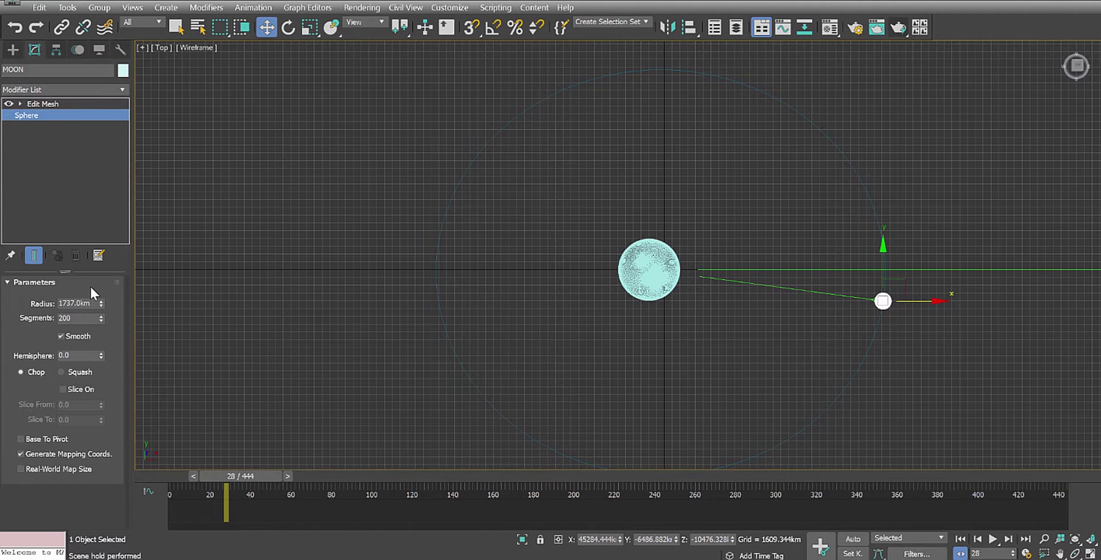
middle_click_drag(717, 347, 529, 318)
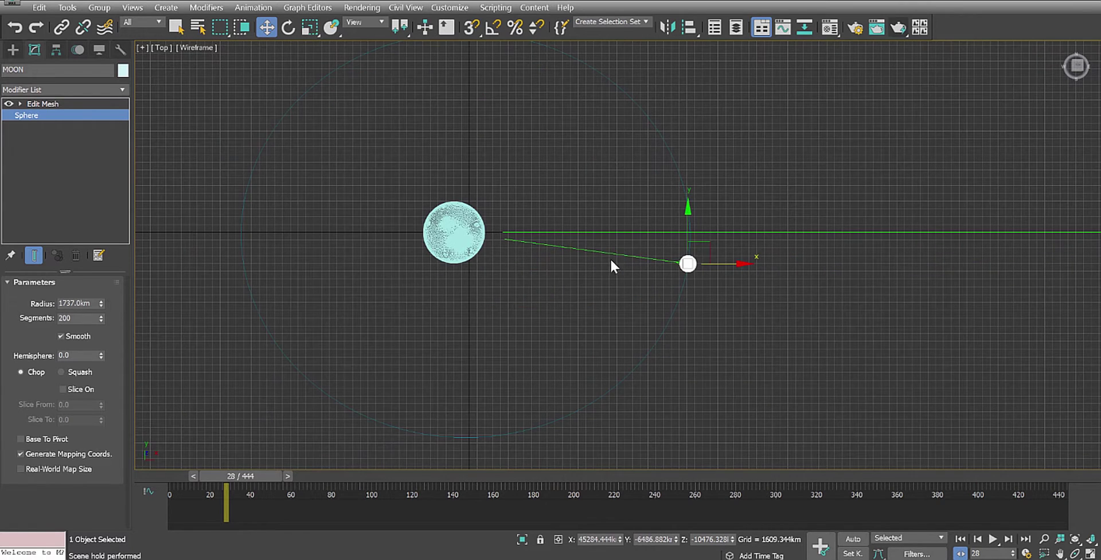
Step: Select the Tape001 Moon Distance helper by name and inspect its length
left_click(176, 25)
left_click(589, 292)
left_click_drag(458, 194, 470, 204)
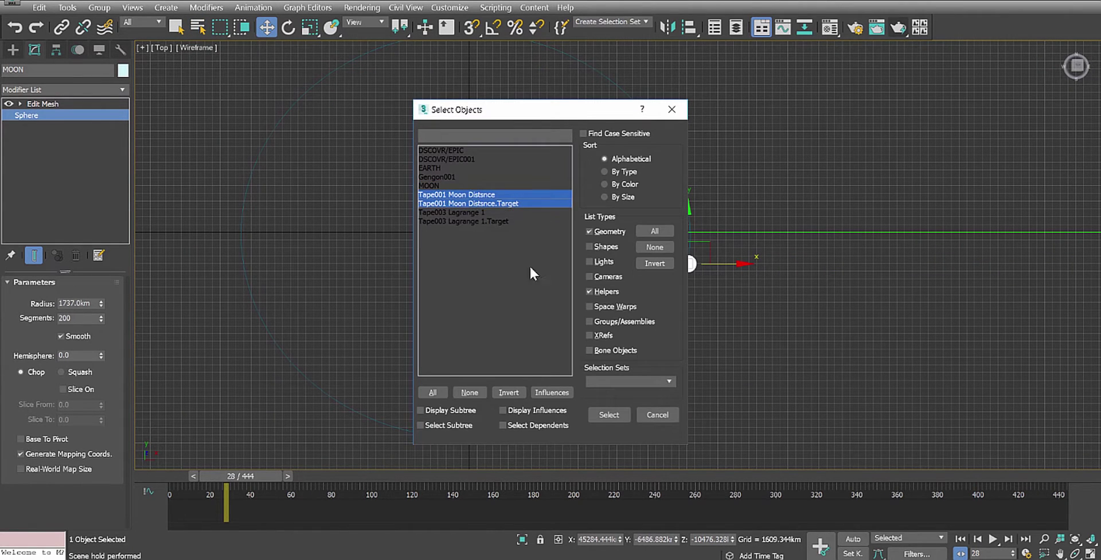
left_click(465, 194)
left_click(608, 412)
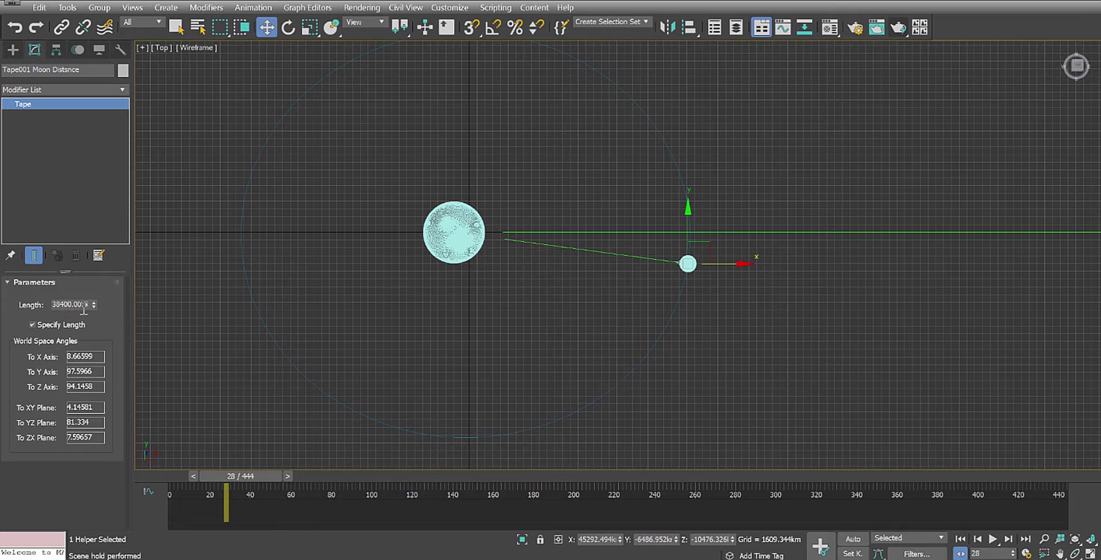
Step: Select the Tape003 Lagrange 1 helper by name and inspect its full length value
left_click(207, 29)
left_click(465, 212)
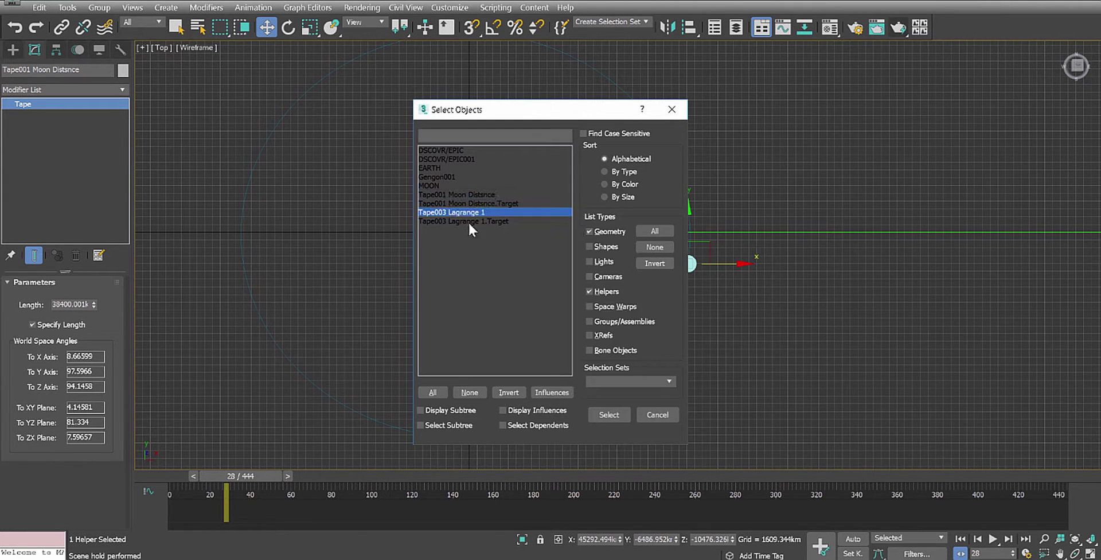
left_click(610, 414)
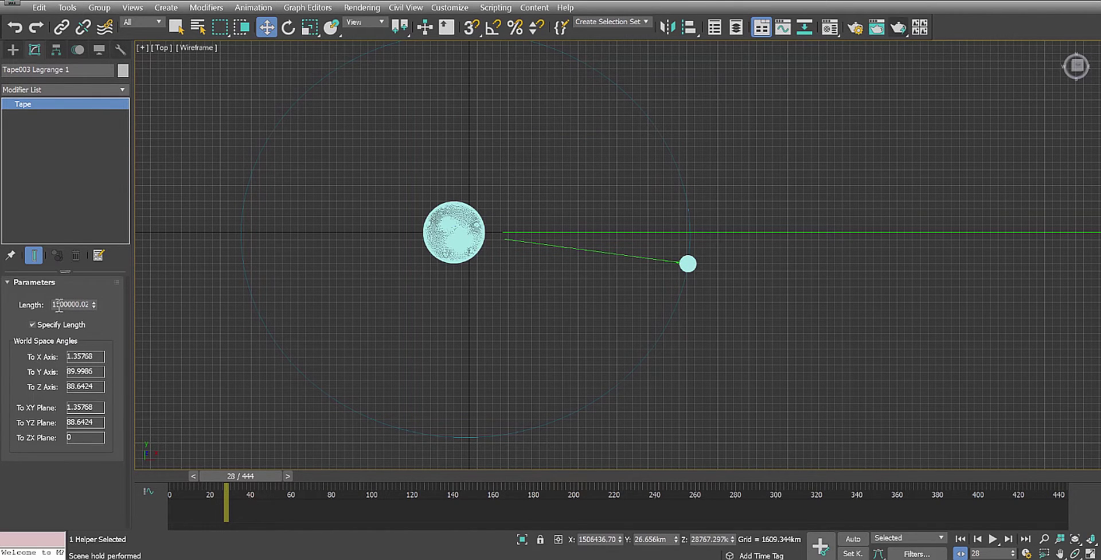
double_click(82, 304)
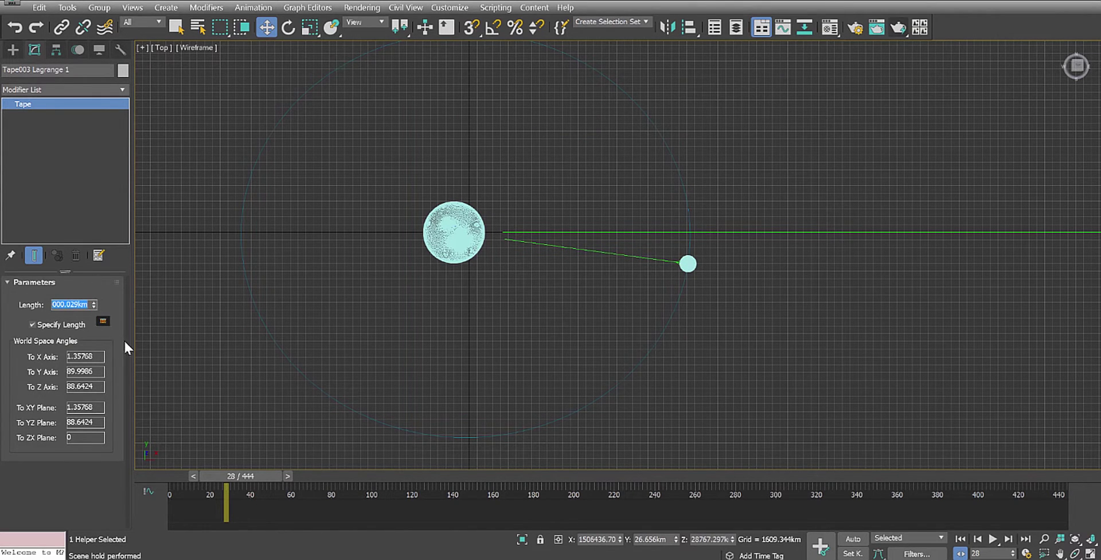
Step: Show the Perspective view of the DSCOVR/EPIC001 satellite at full viewport size and examine the model
left_click(1091, 553)
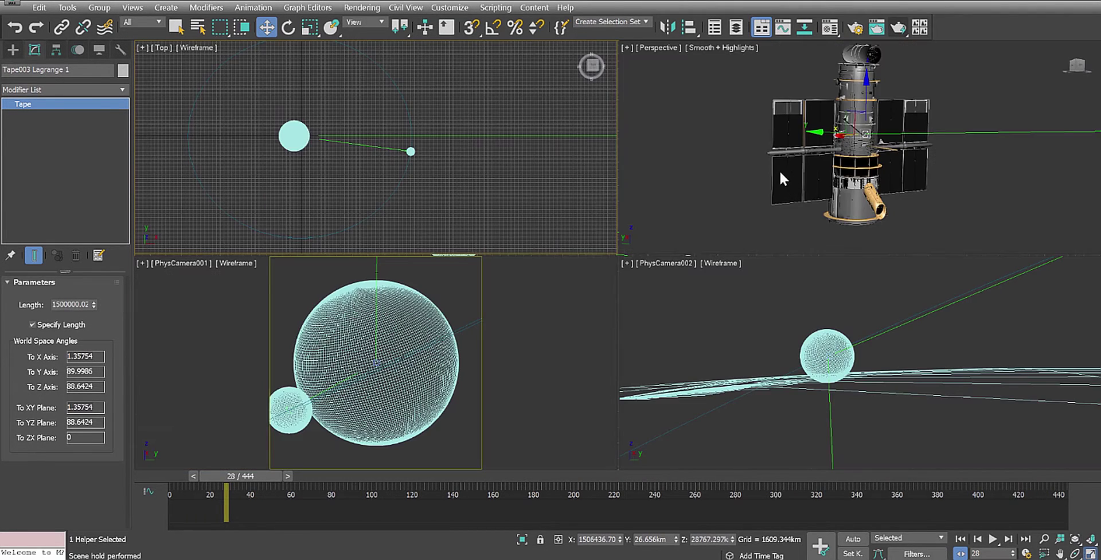
key("alt+w")
left_click(1044, 539)
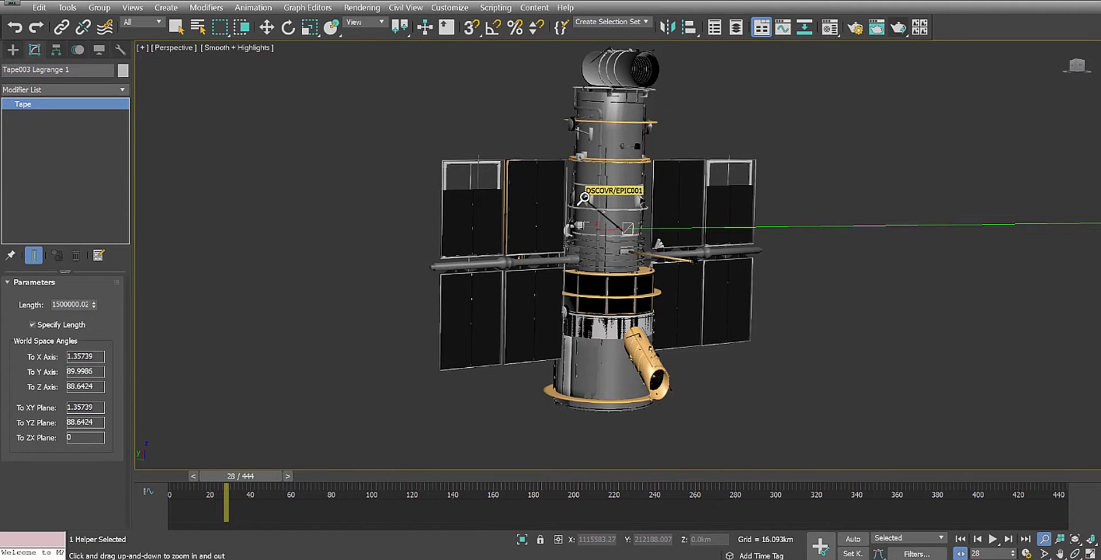
Step: Select the PhysCamera001 and PhysCamera002 cameras by name in turn and examine their lens settings
left_click(198, 27)
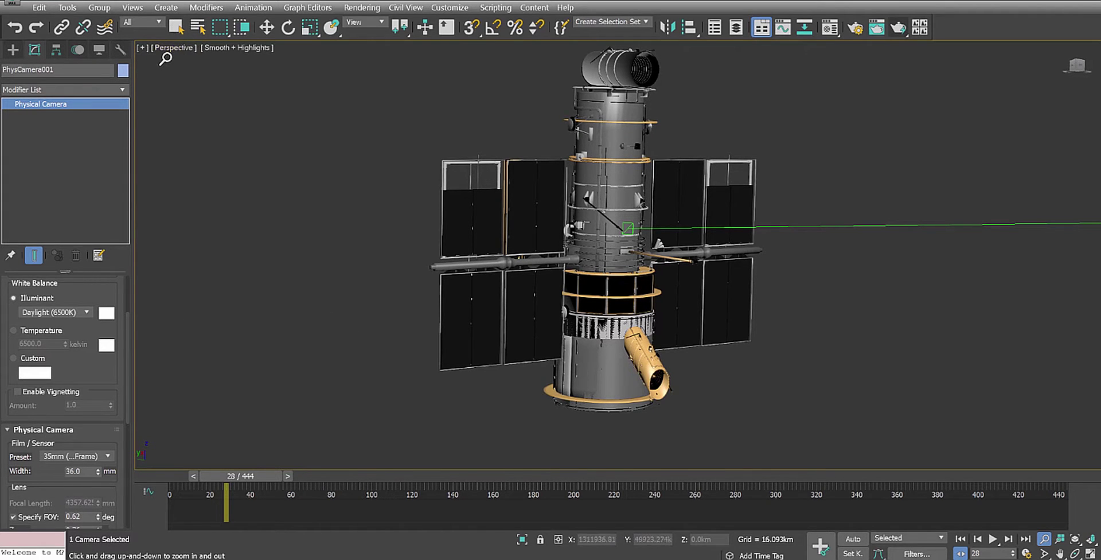
left_click(198, 27)
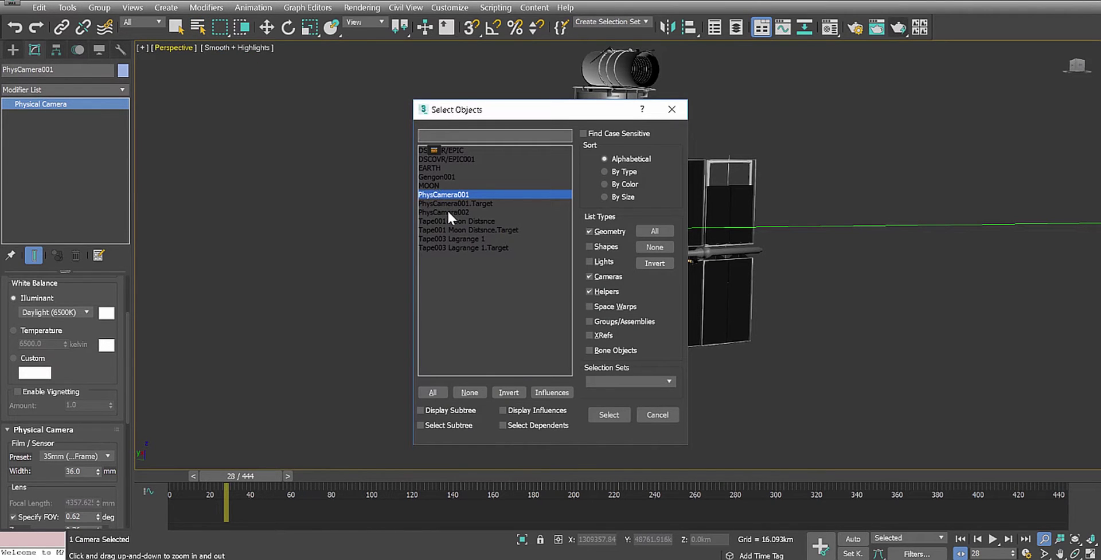
left_click(448, 211)
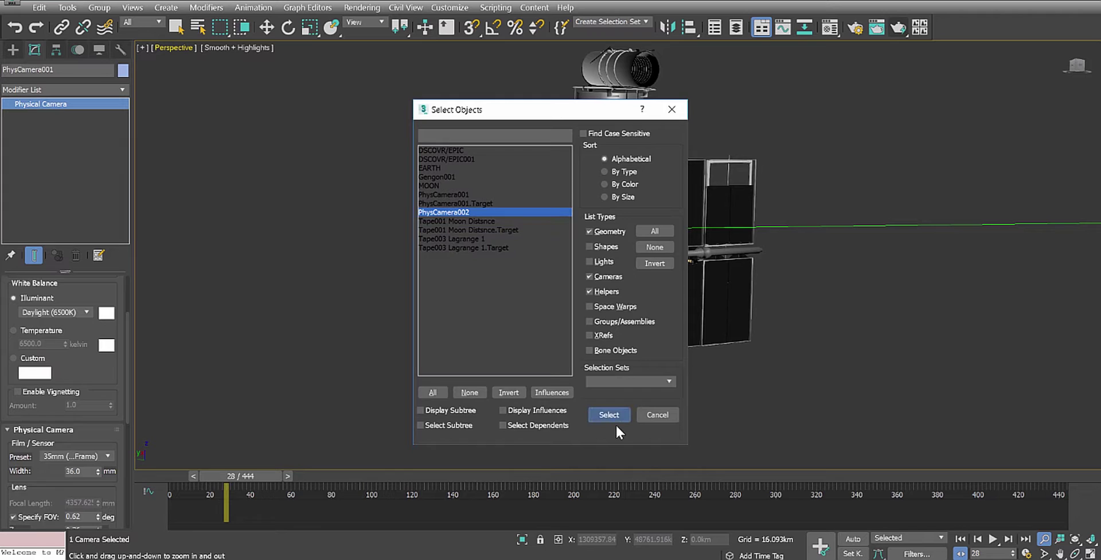
left_click(613, 417)
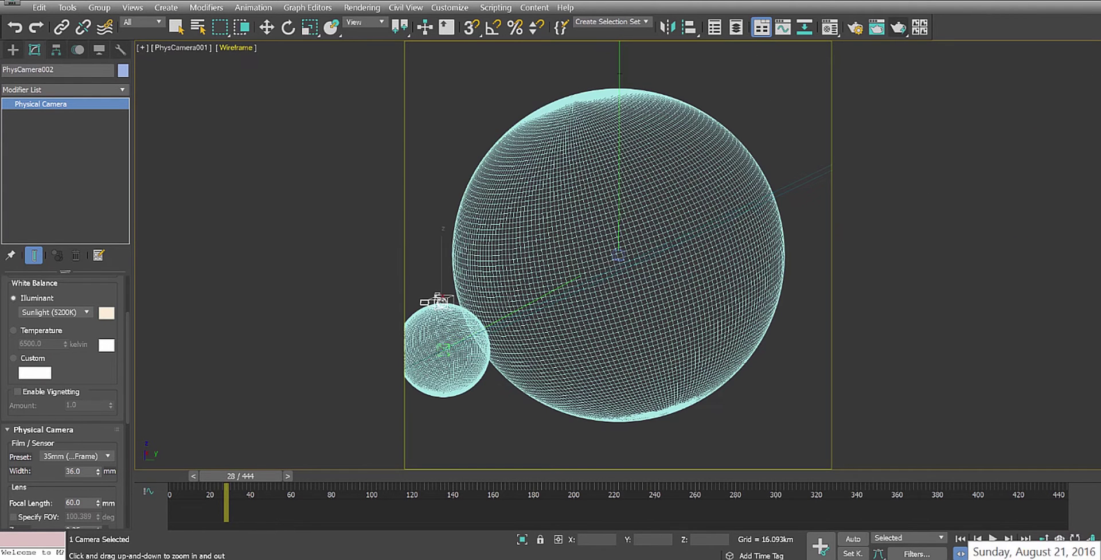
Step: Shade the PhysCamera001 view with Smooth + Highlights and scrub the animation to frame 55
left_click(234, 48)
left_click(251, 59)
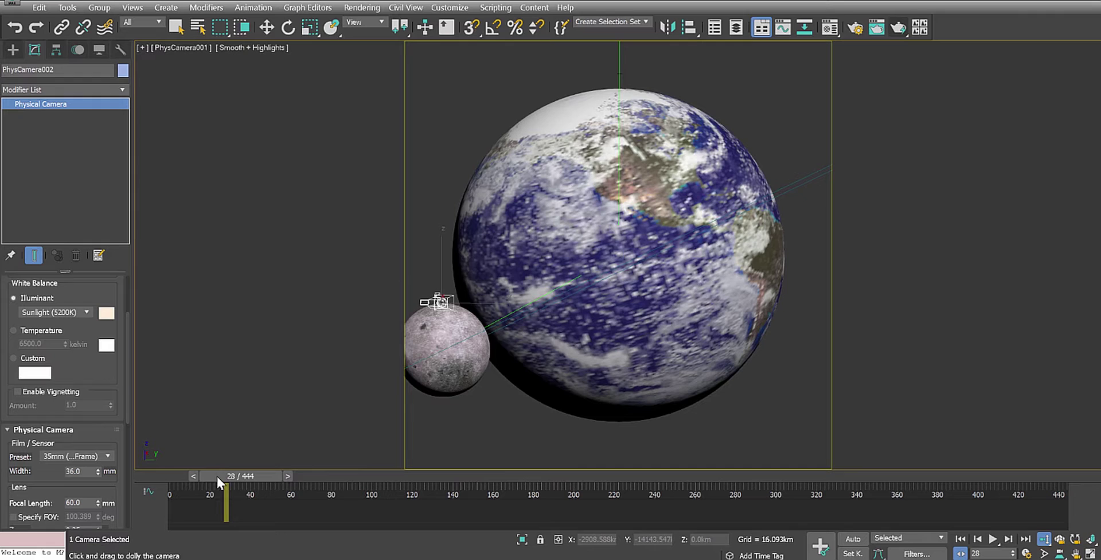
mouse_move(217, 477)
left_mouse_down()
mouse_move(383, 476)
mouse_move(200, 482)
left_mouse_up()
key("alt+z")
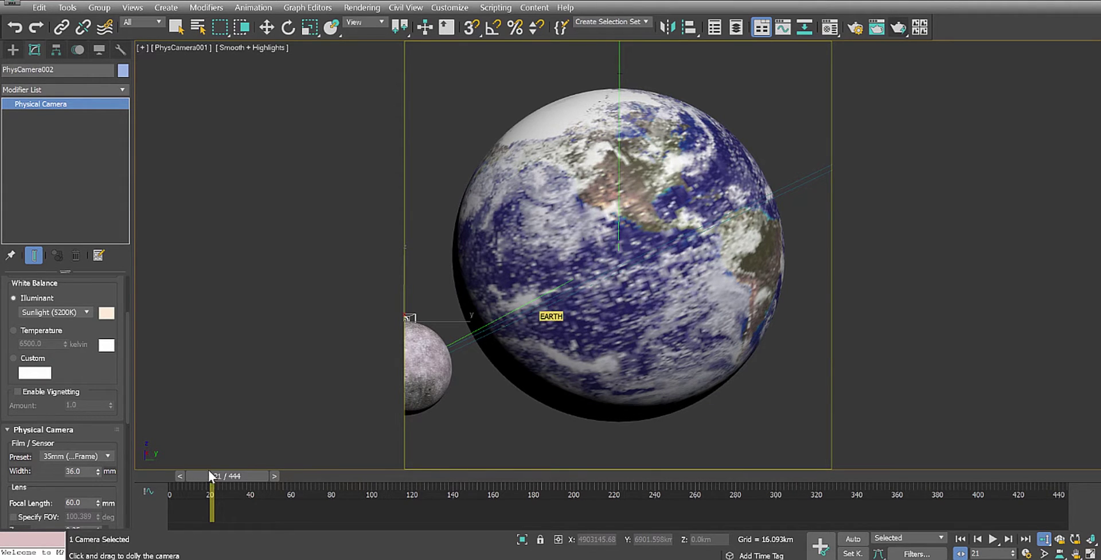
left_click_drag(210, 475, 283, 453)
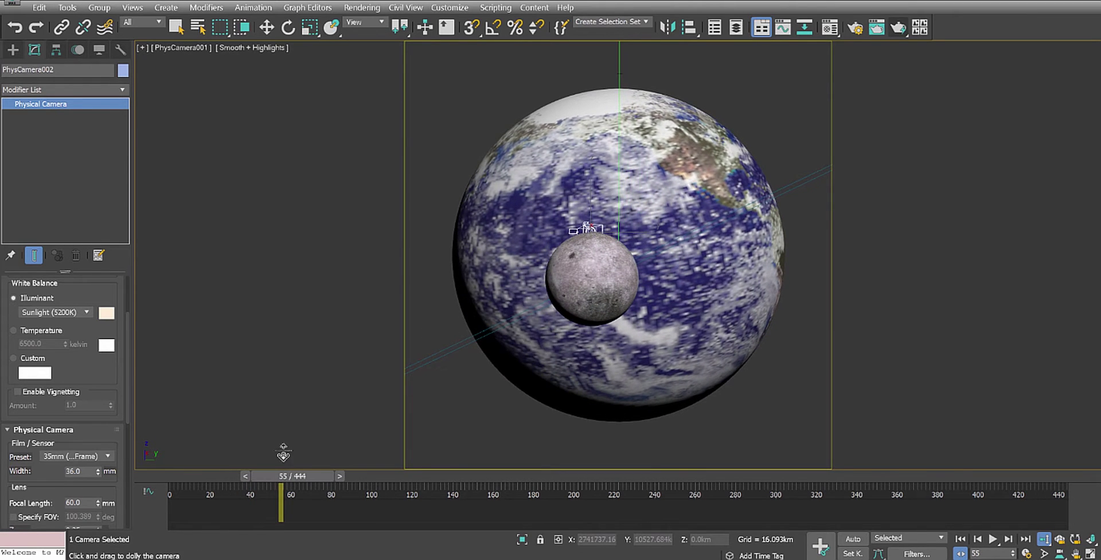
Step: Select PhysCamera001 by name and examine its field of view setting
left_click(197, 27)
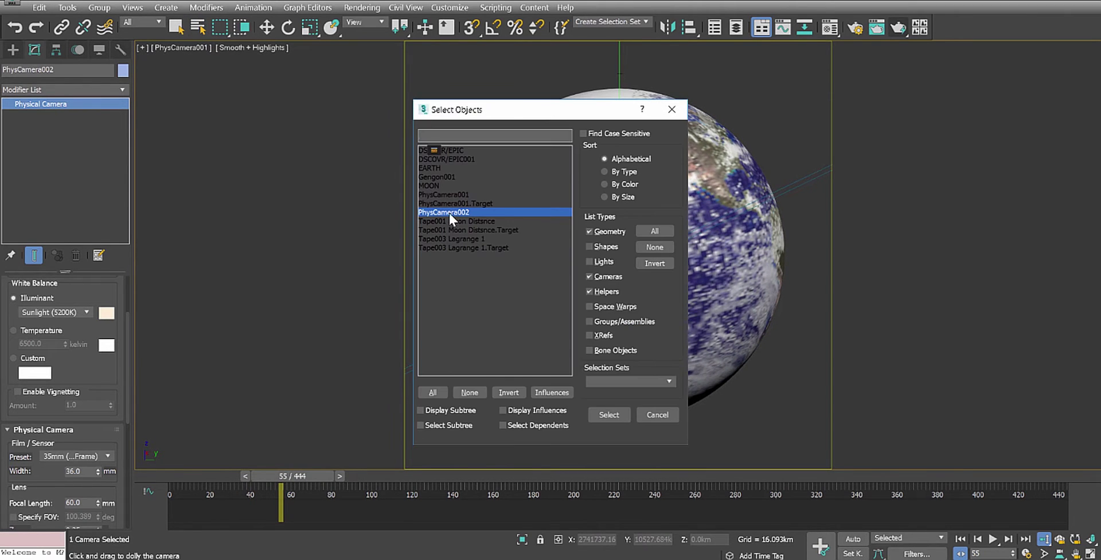
left_click(451, 194)
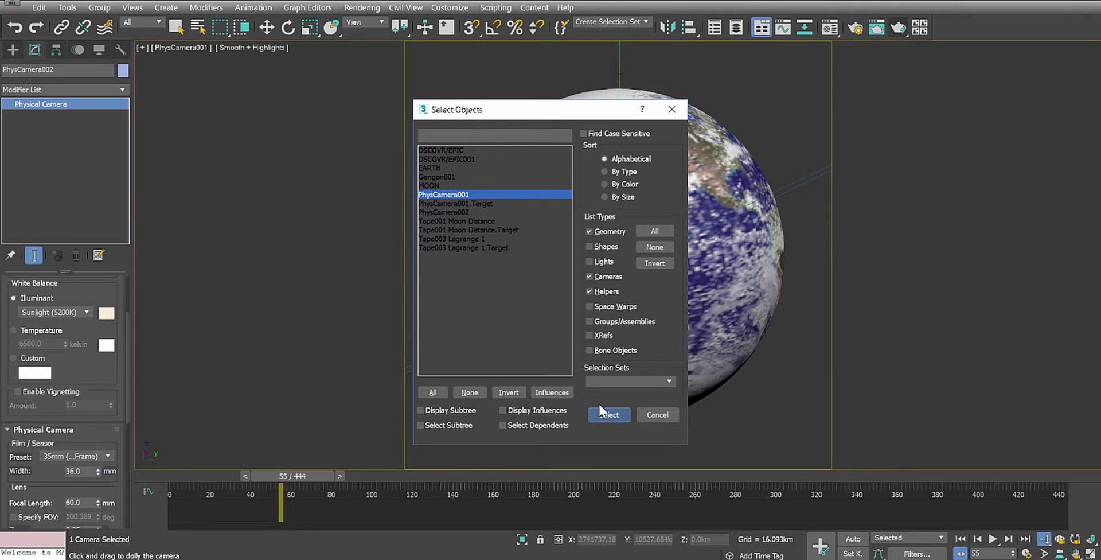
left_click(599, 409)
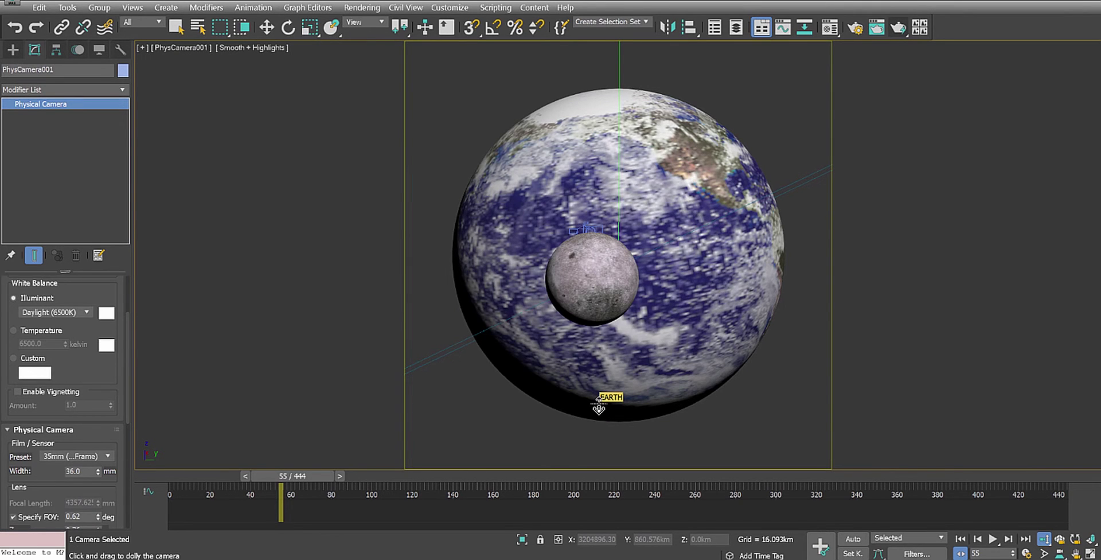
Step: Return to the four-viewport layout and show the PhysCamera002 view at full viewport size
left_click(1089, 554)
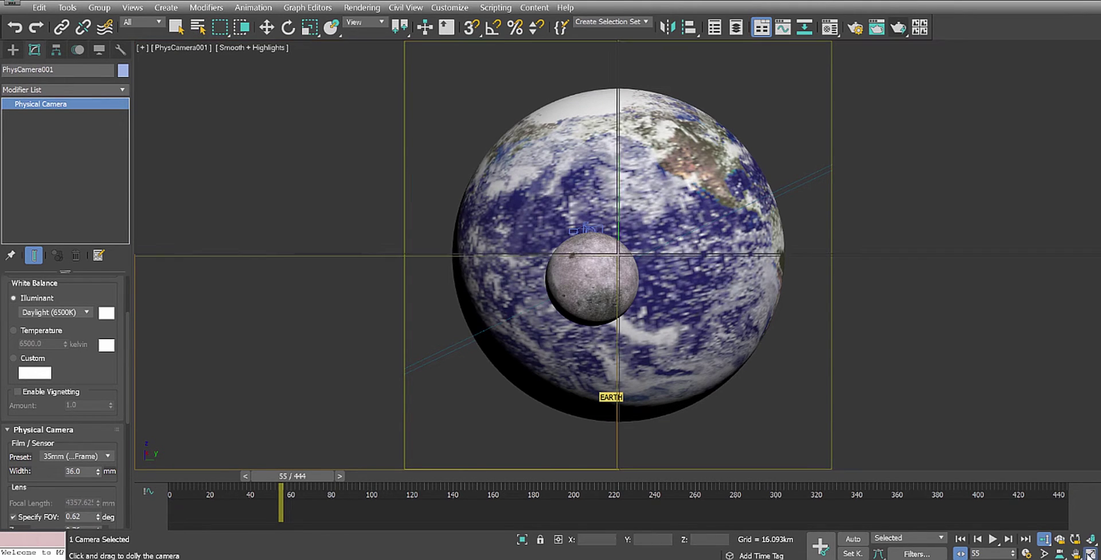
left_click(1090, 553)
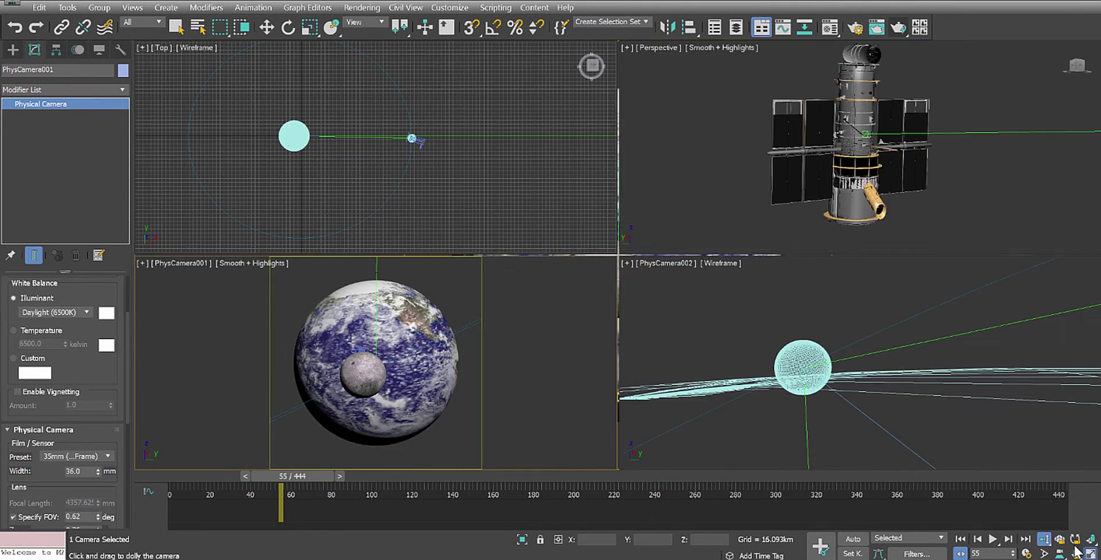
left_click(665, 264)
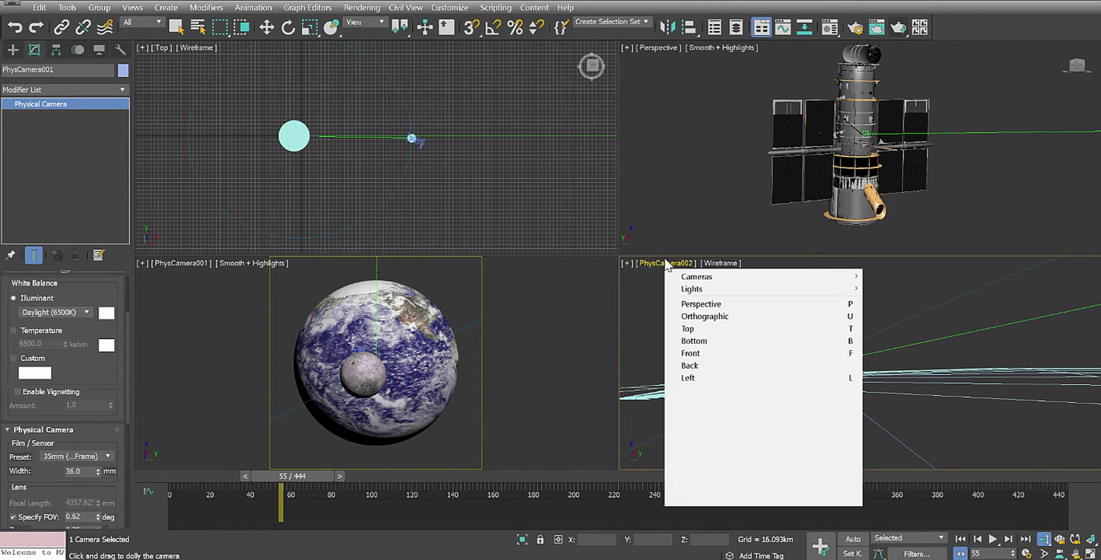
mouse_move(697, 278)
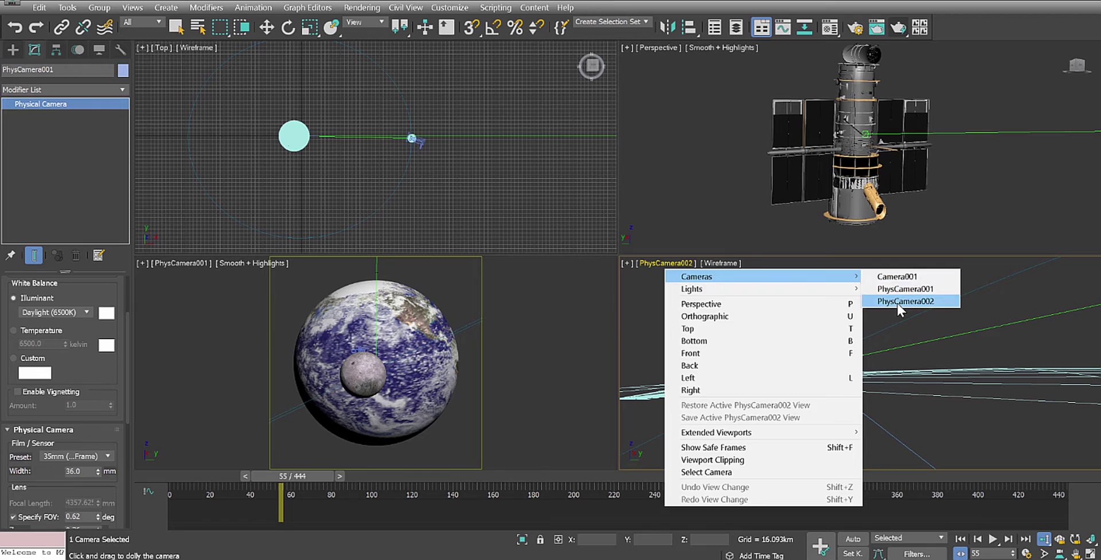
left_click(899, 303)
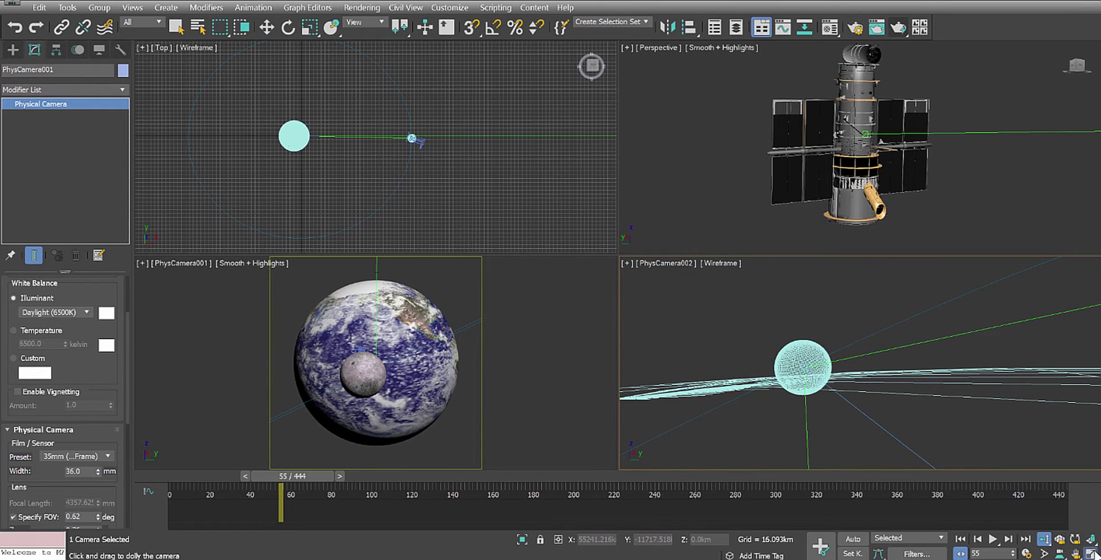
key("alt+w")
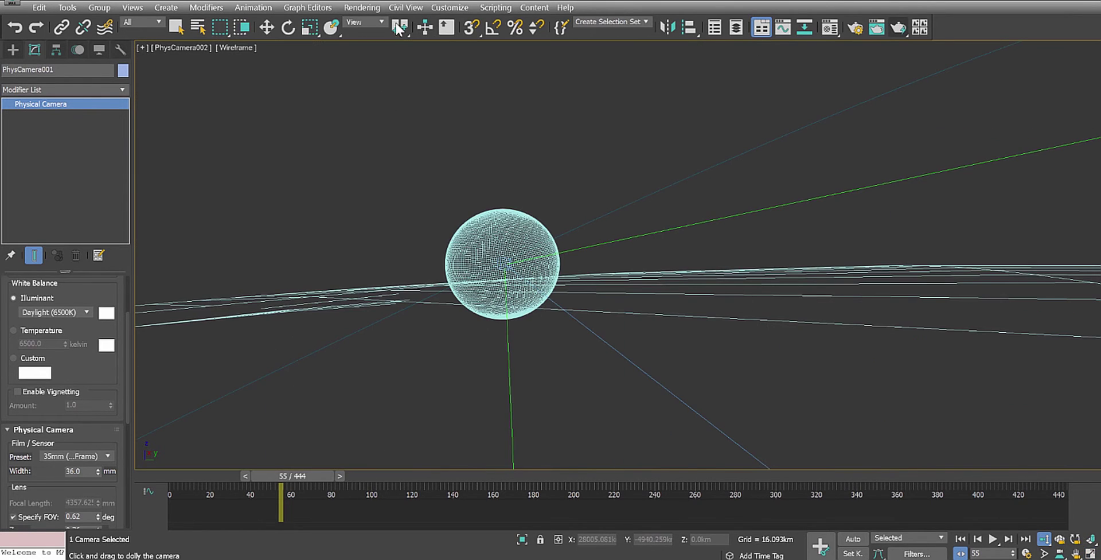
Step: Shade the PhysCamera002 view with Smooth + Highlights and scrub the animation back to frame 0
left_click(252, 47)
left_click(271, 57)
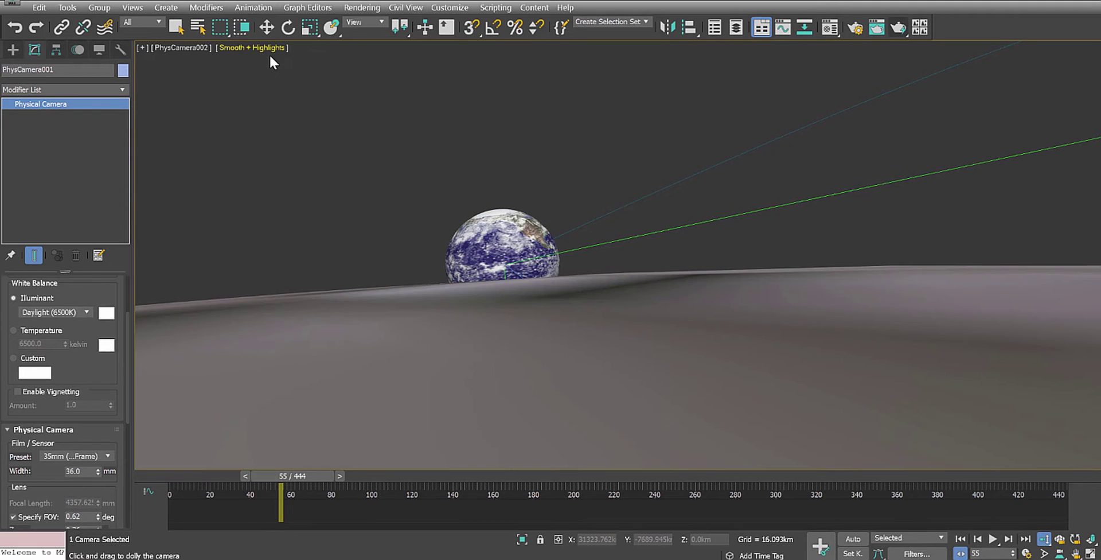
left_click_drag(267, 474, 204, 476)
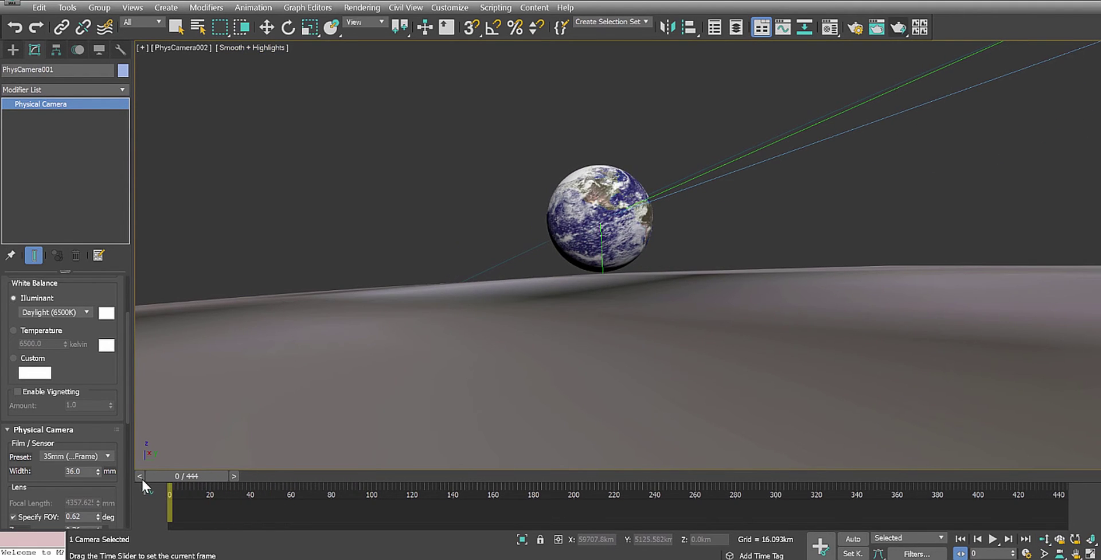
left_click_drag(147, 484, 101, 501)
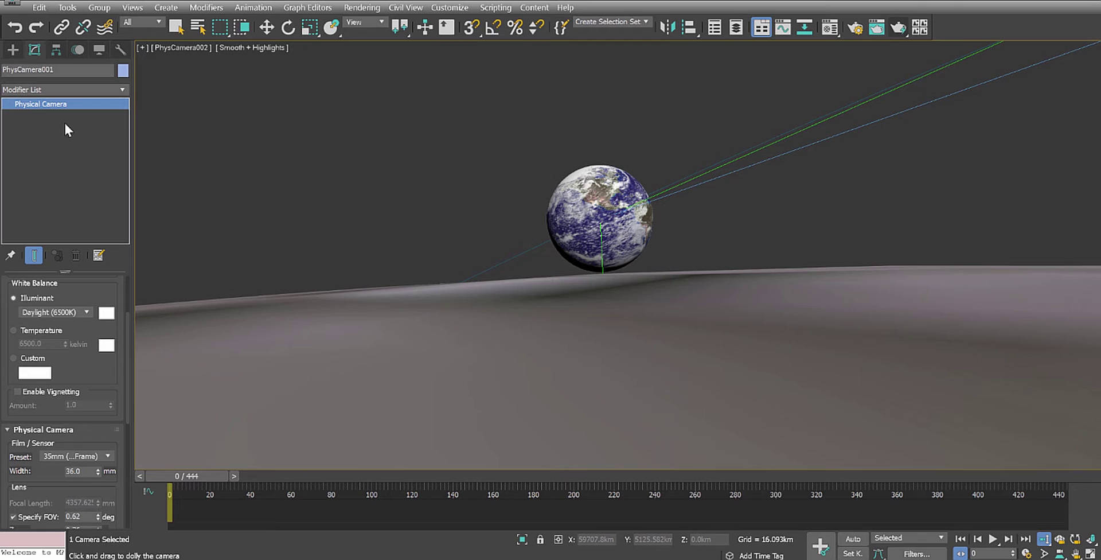
Step: Select the PhysCamera002 camera and examine its focal length setting
left_click(183, 47)
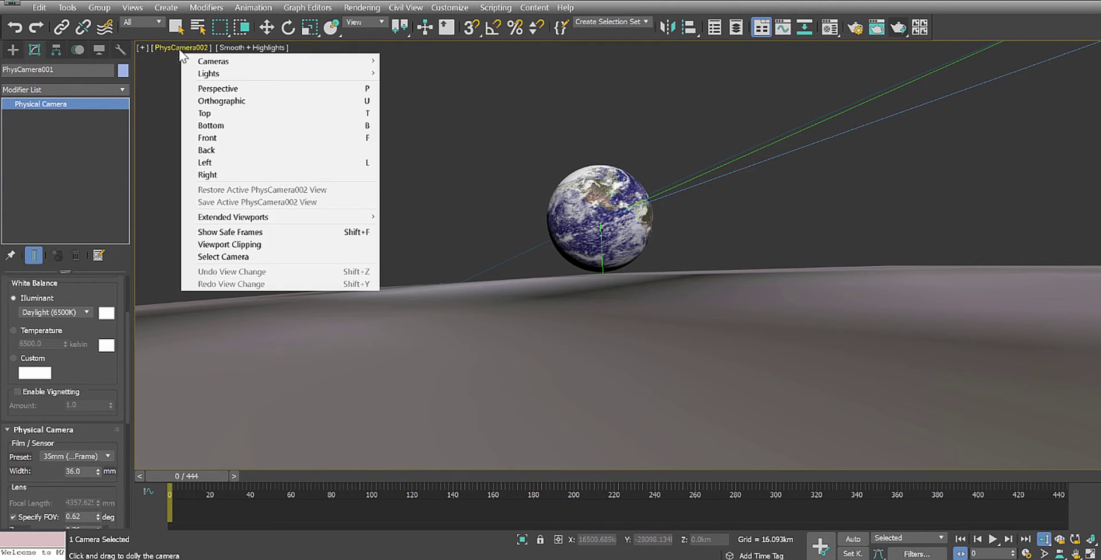
key("Escape")
right_click(202, 246)
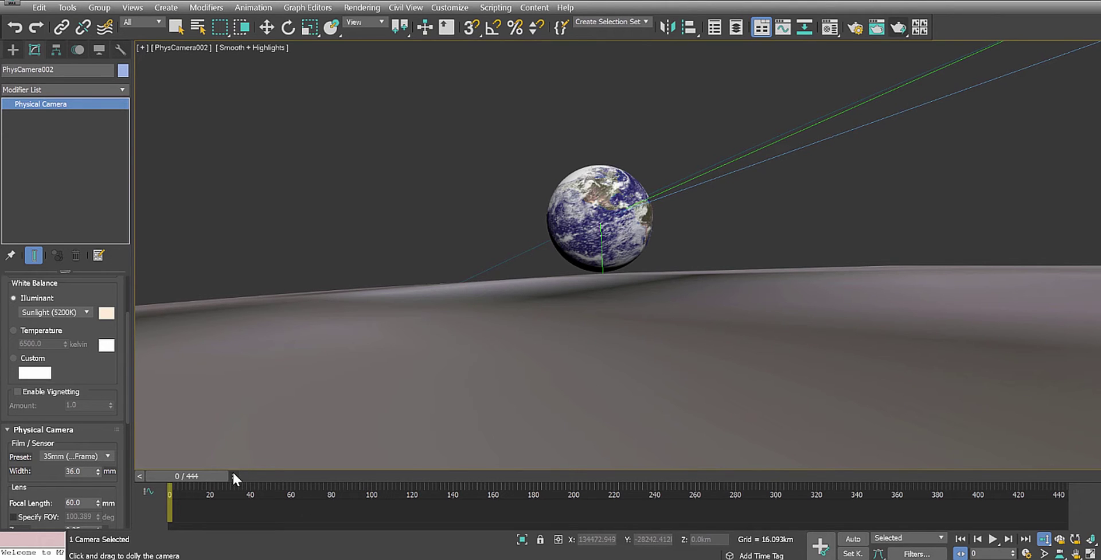
Step: Scrub the PhysCamera002 animation back to frame 0 and switch the full-size viewport to the PhysCamera001 view
left_click_drag(196, 476, 170, 476)
left_click(192, 48)
mouse_move(216, 58)
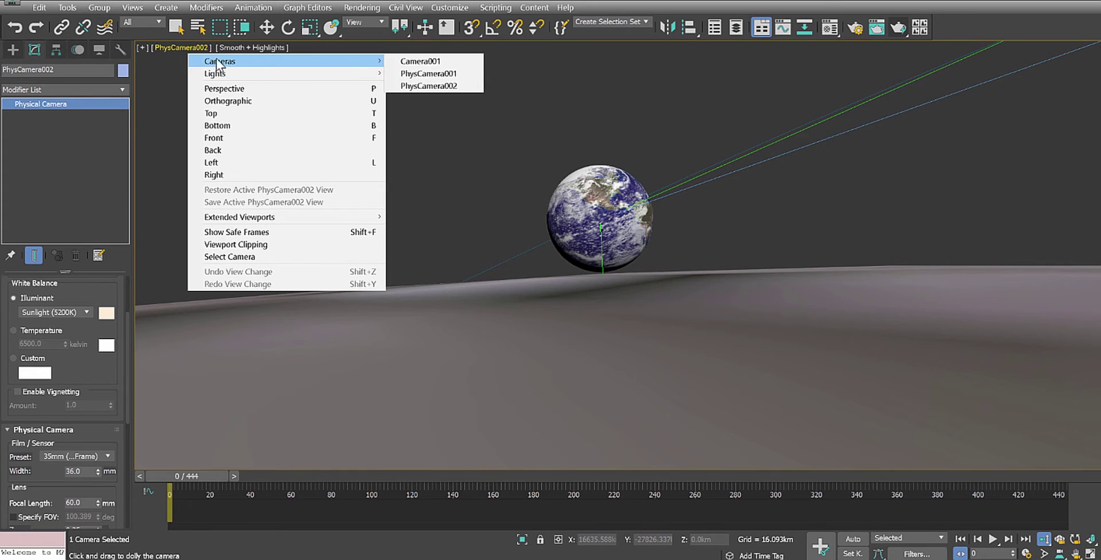
left_click(425, 71)
Step: From the four-viewport layout, maximize the PhysCamera001 view with the square safe frame and scrub its animation back to frame 0
key("alt+w")
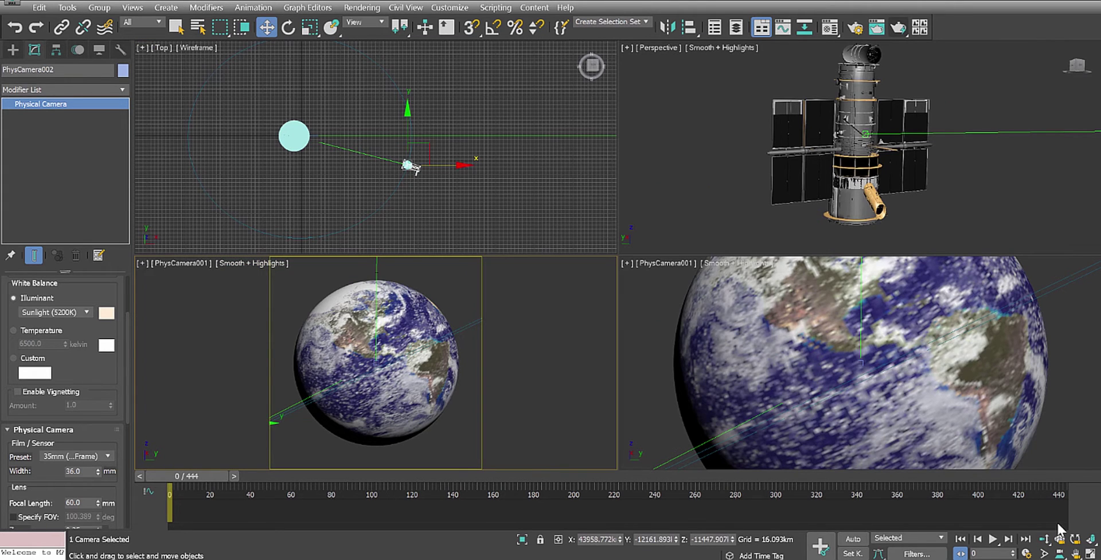
left_click(1090, 553)
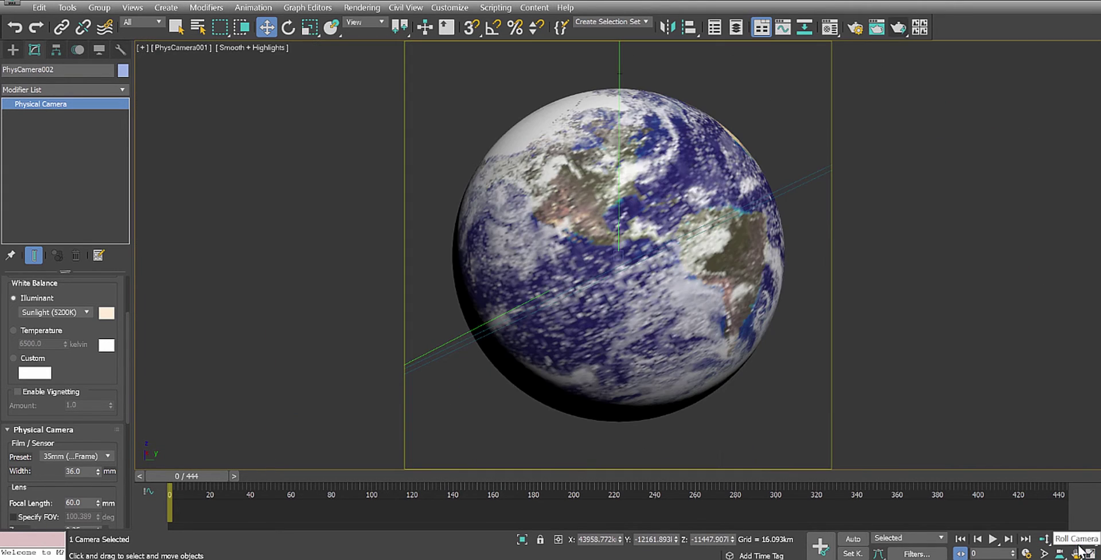
left_click_drag(197, 478, 162, 523)
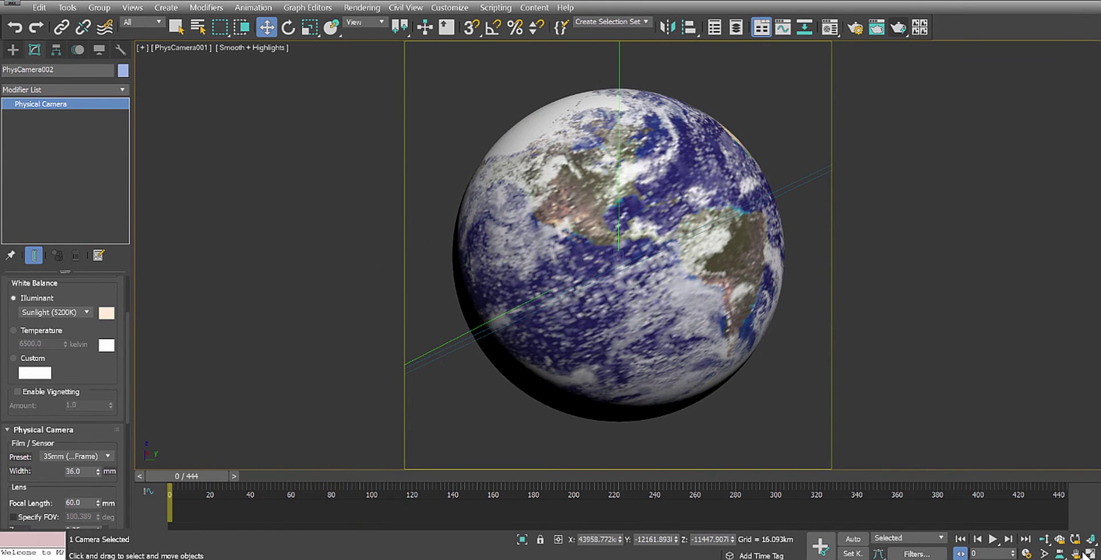
Step: Return to the four-viewport layout and set the PhysCamera001 viewport without a safe frame to the PhysCamera002 view
left_click(1091, 553)
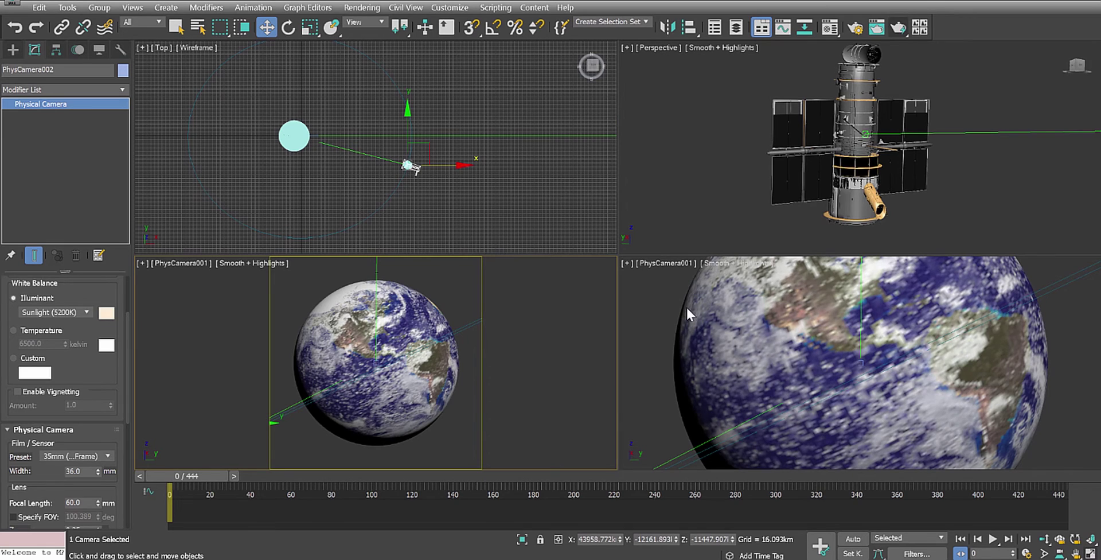
left_click(665, 263)
mouse_move(746, 277)
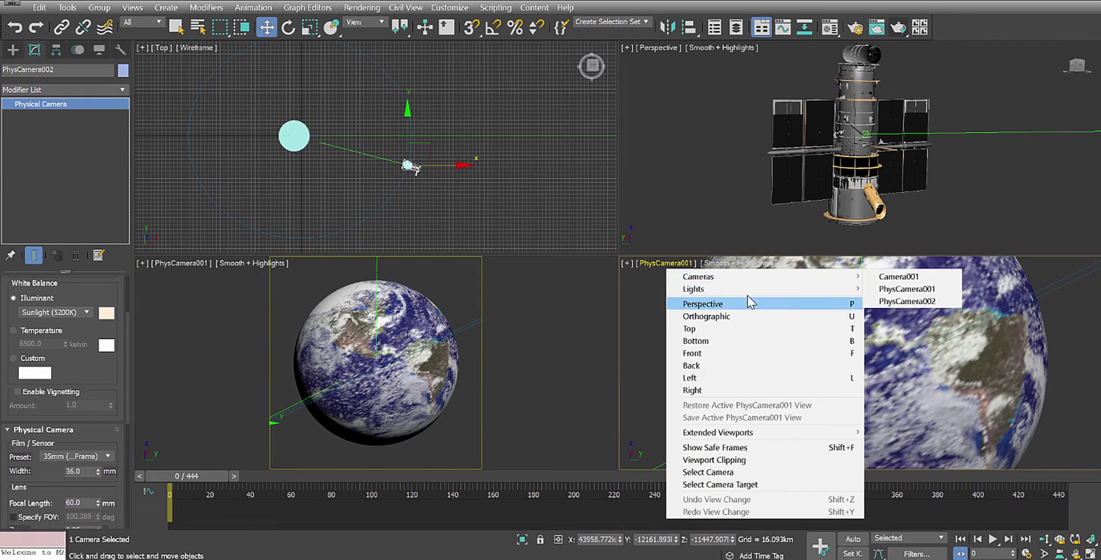
left_click(888, 302)
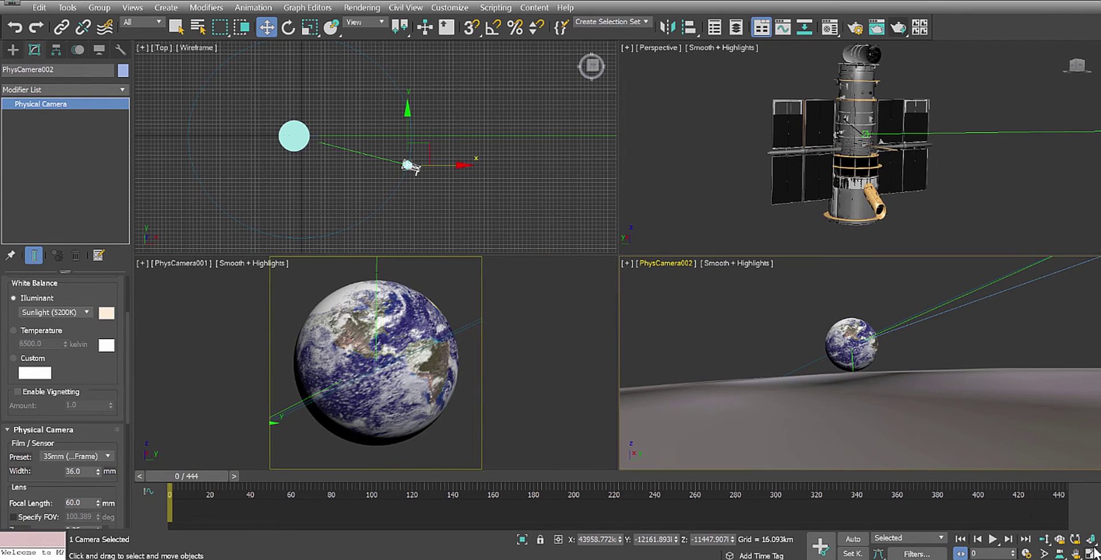
Step: Scrub the animation through frames 19 and 53 and back to 0 to compare the PhysCamera001 and PhysCamera002 views
left_click_drag(304, 474, 225, 468)
key("w")
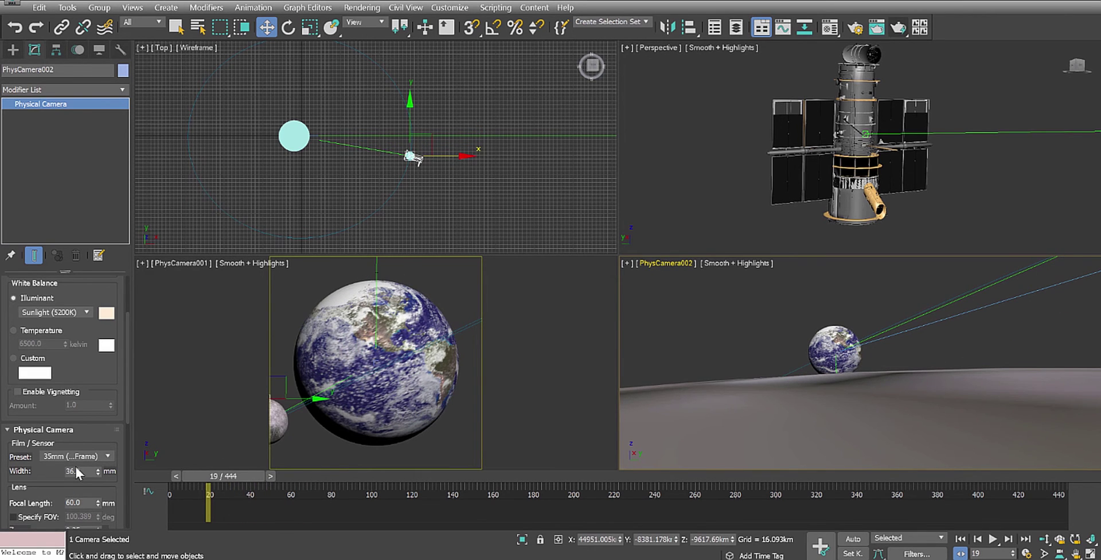
left_click_drag(230, 471, 298, 474)
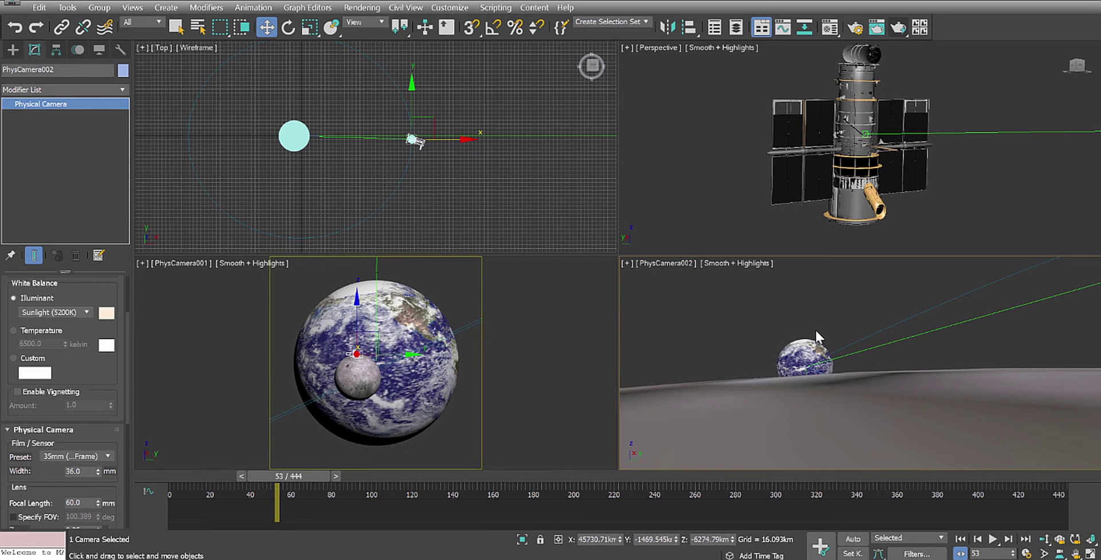
mouse_move(309, 476)
left_mouse_down()
mouse_move(466, 476)
mouse_move(145, 473)
left_mouse_up()
key("w")
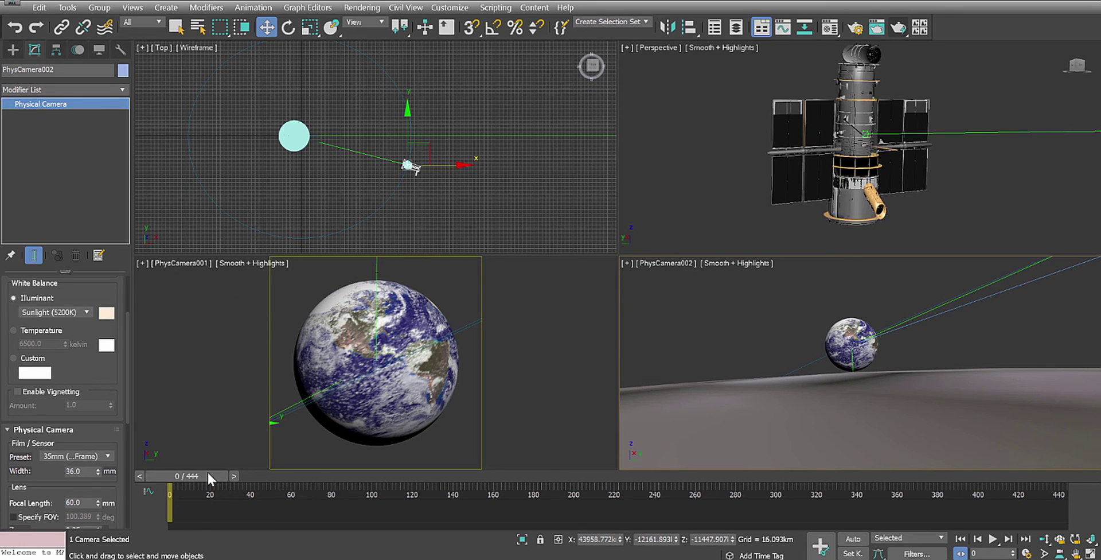
Step: Show the PhysCamera001 view at full viewport size and scrub the animation to frame 58 to examine the Moon passing Earth
right_click(340, 415)
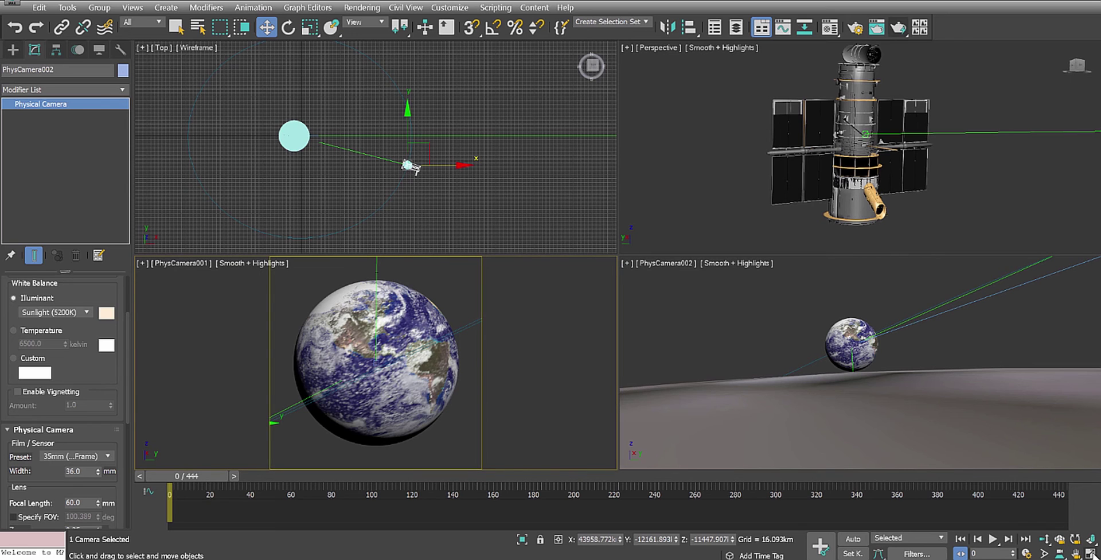
key("alt+w")
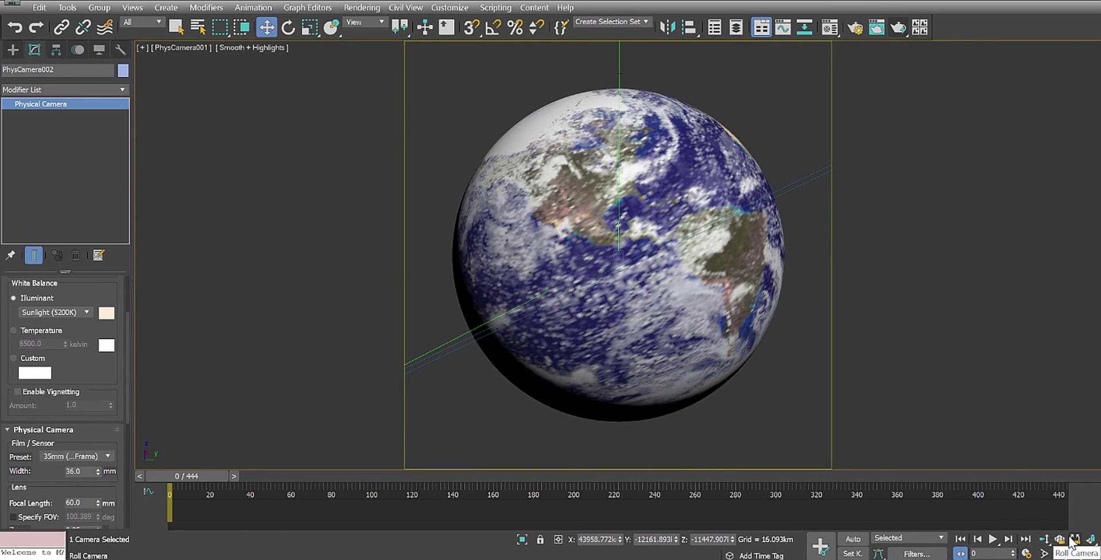
left_click_drag(192, 478, 312, 477)
key("w")
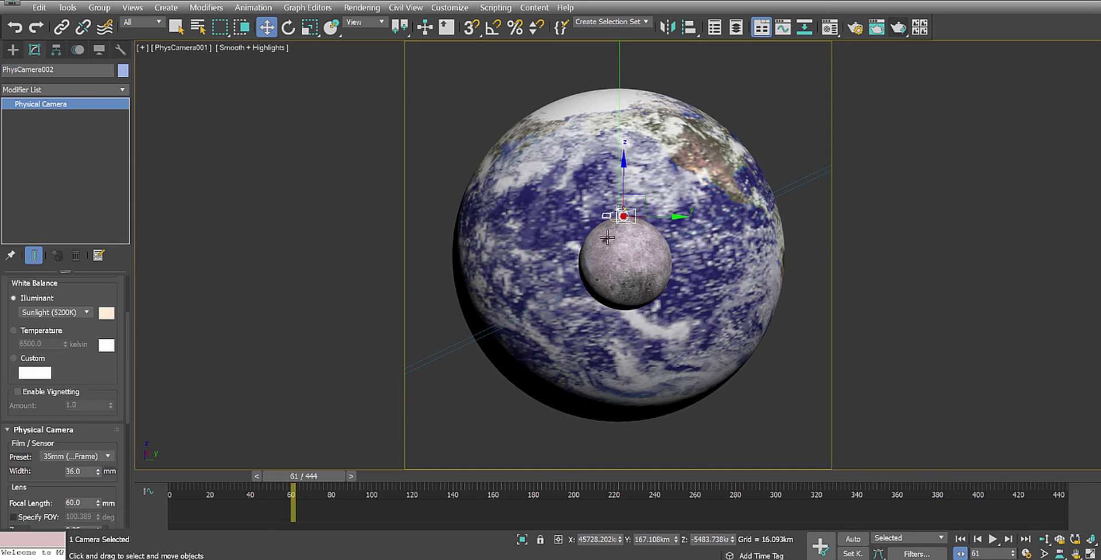
left_click_drag(303, 474, 297, 495)
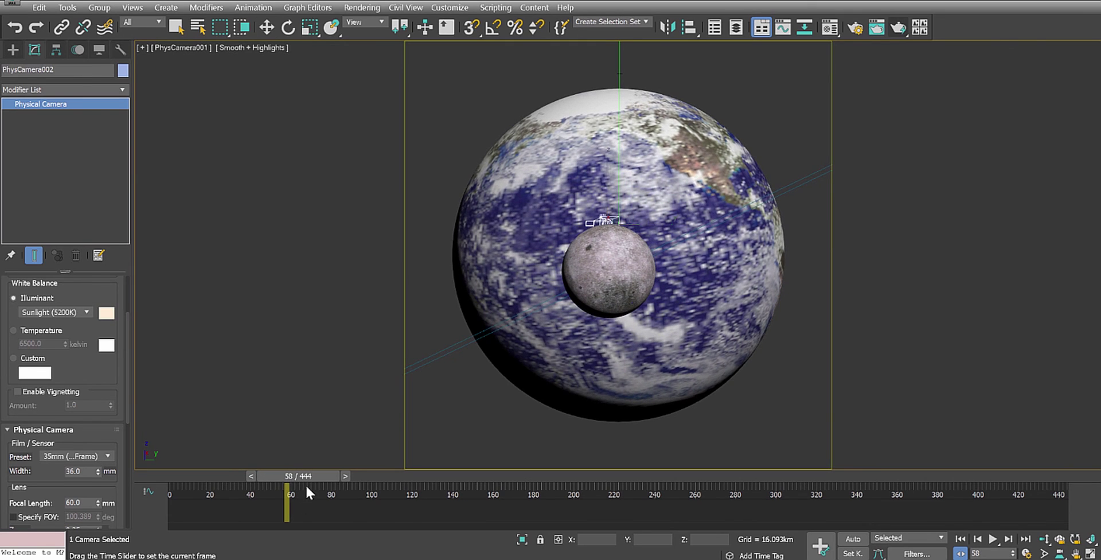
key("w")
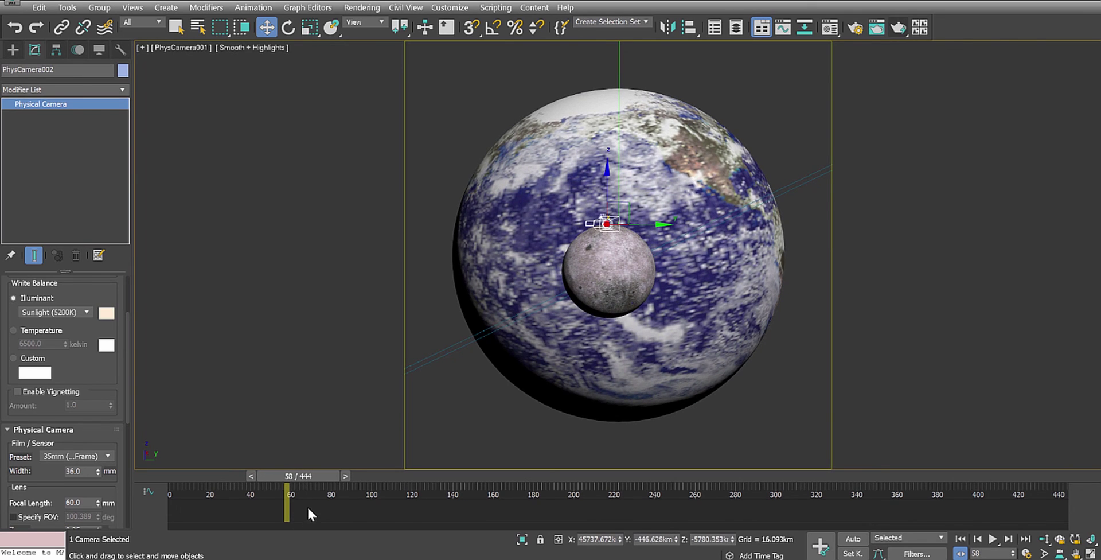